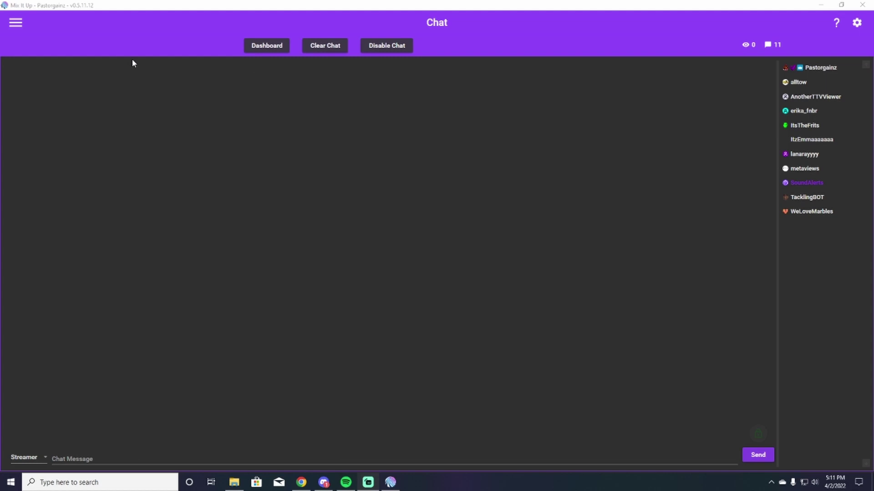
# Step: Open the Commands page from the navigation menu to list the pre-made commands
pyautogui.click(18, 24)
pyautogui.click(42, 86)
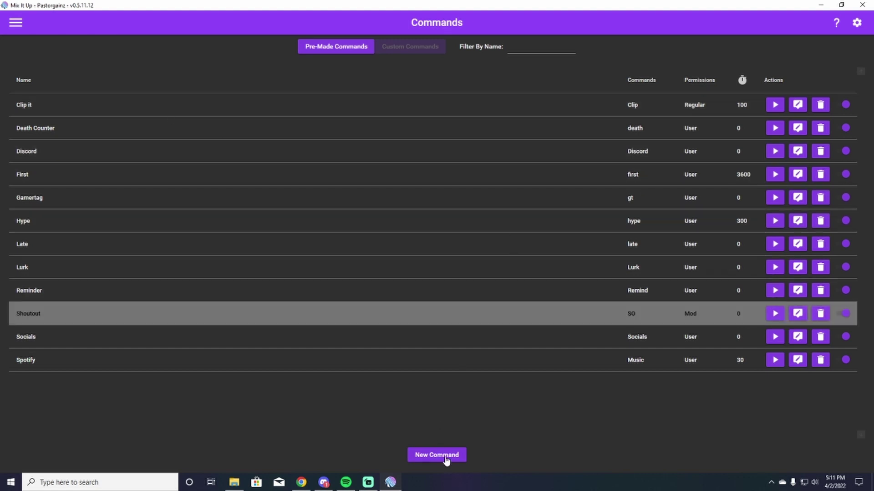
# Step: Open the Shoutout command in the Command Editor and expand its Chat Message action
pyautogui.click(797, 314)
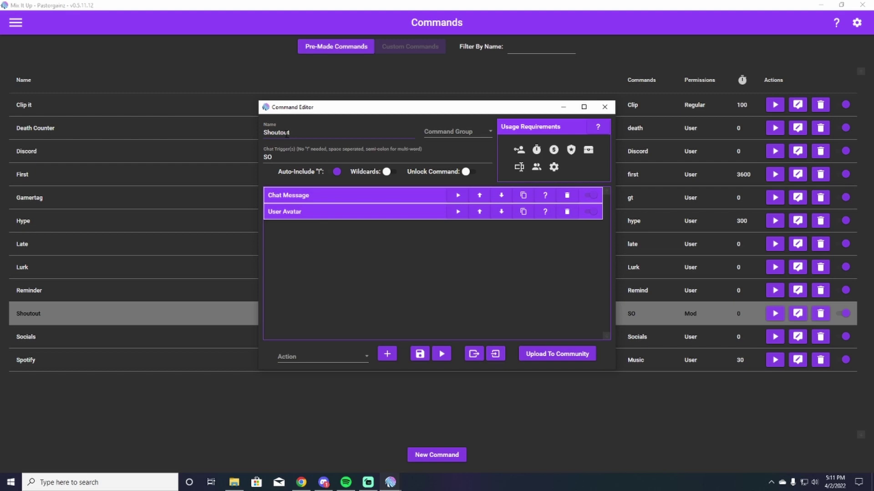
pyautogui.click(86, 310)
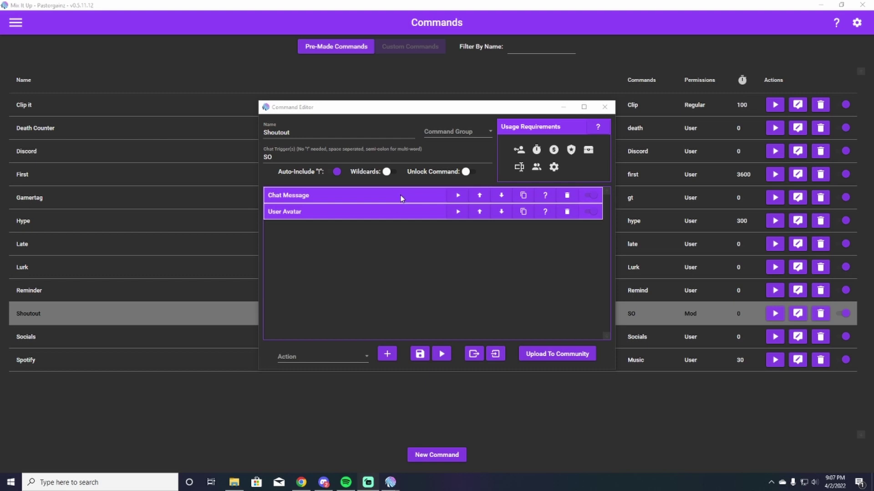
pyautogui.click(345, 196)
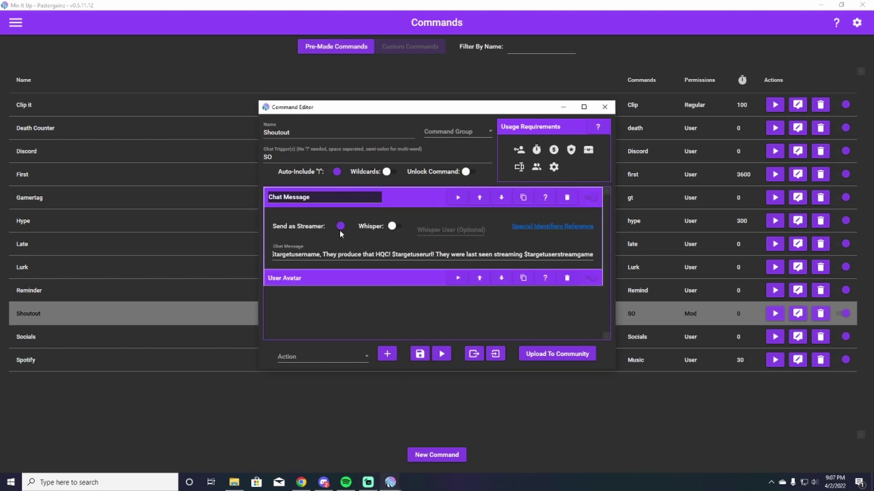
# Step: Check the action type list and the opening of the Shoutout chat message text
pyautogui.click(364, 359)
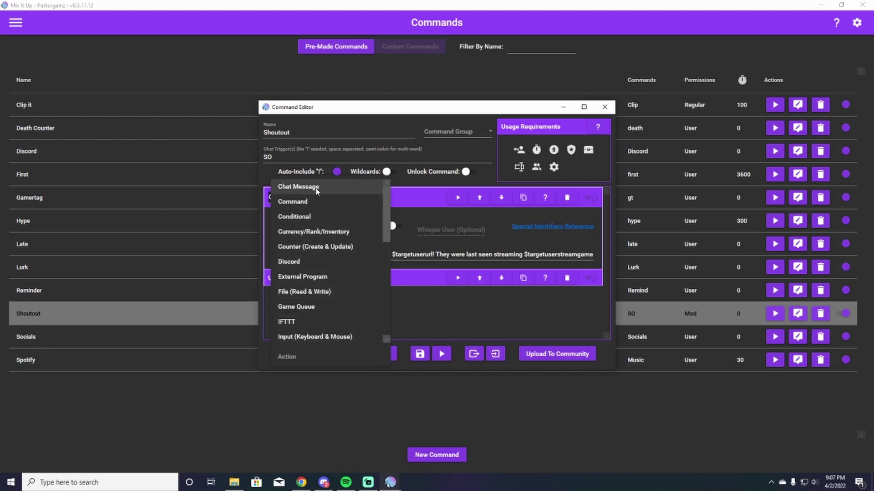
pyautogui.click(407, 253)
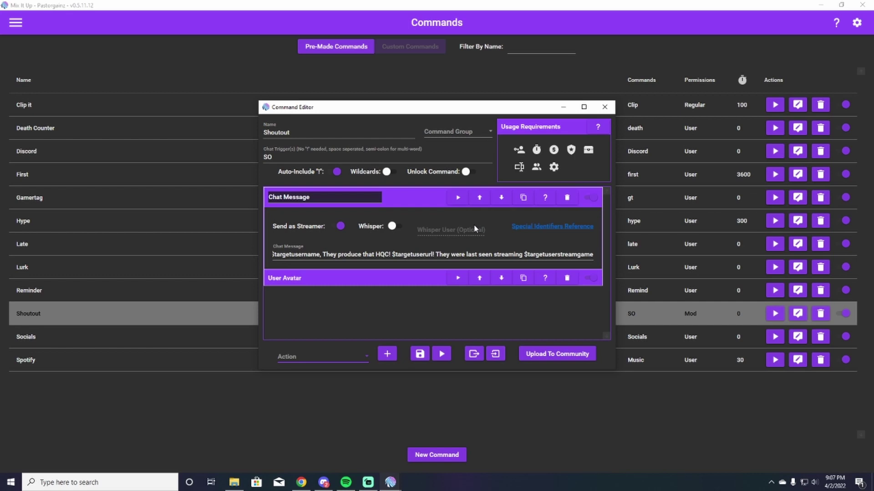
pyautogui.moveTo(337, 253); pyautogui.dragTo(314, 270)
pyautogui.click(315, 262)
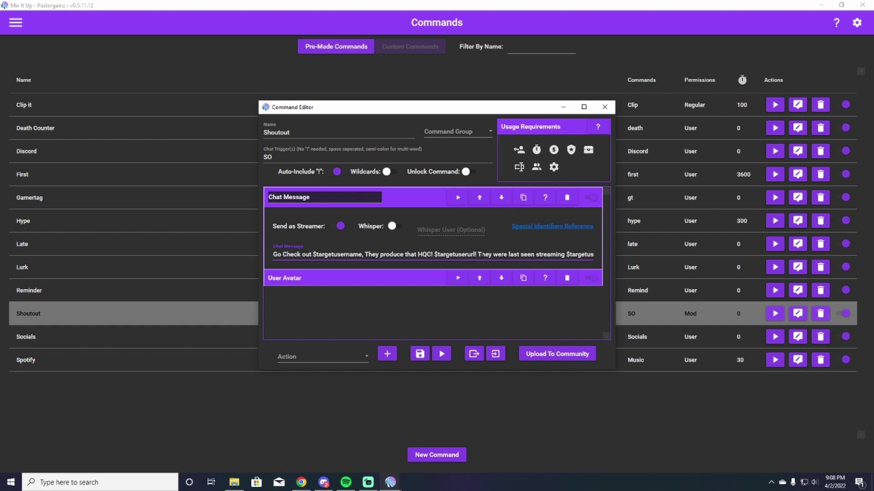
# Step: Review the $targetuserstreamgame identifier and the full shoutout message text
pyautogui.doubleClick(569, 255)
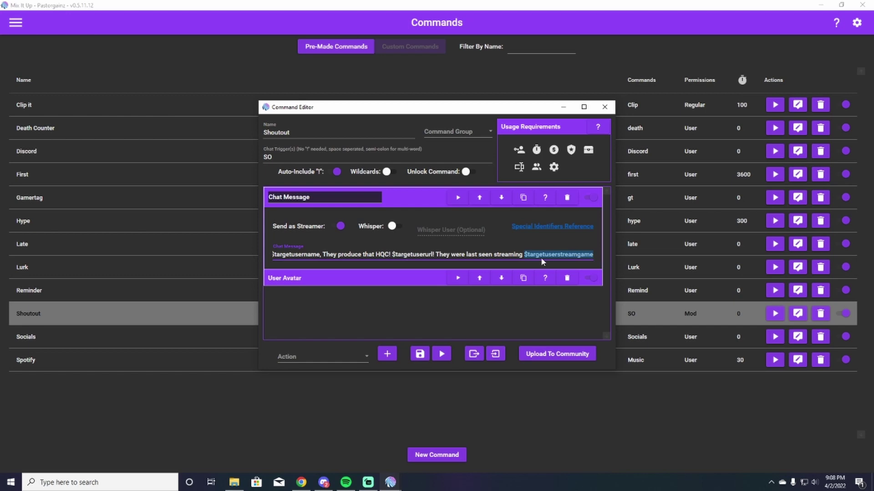
pyautogui.click(521, 254)
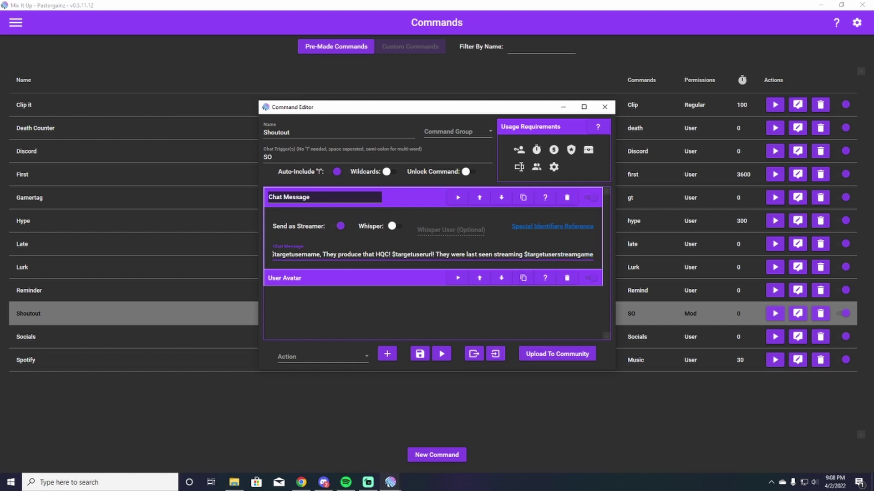
pyautogui.moveTo(589, 255); pyautogui.dragTo(236, 262)
pyautogui.click(309, 257)
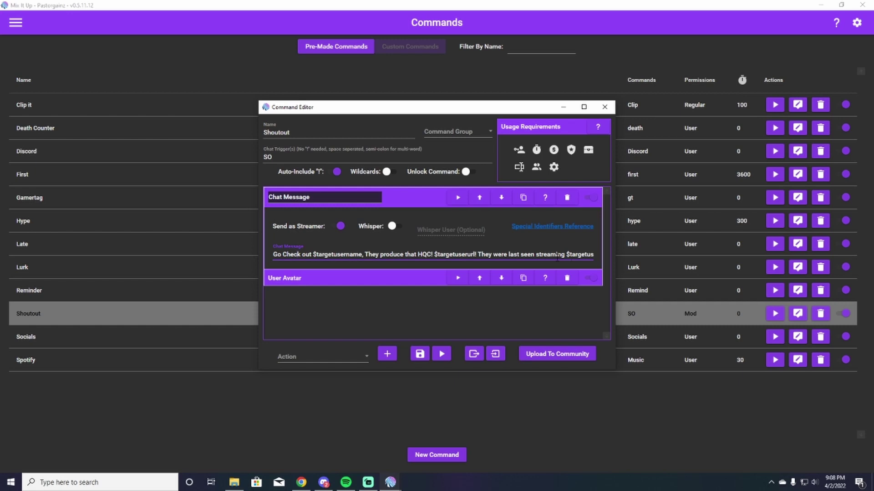
pyautogui.moveTo(569, 255); pyautogui.dragTo(596, 255)
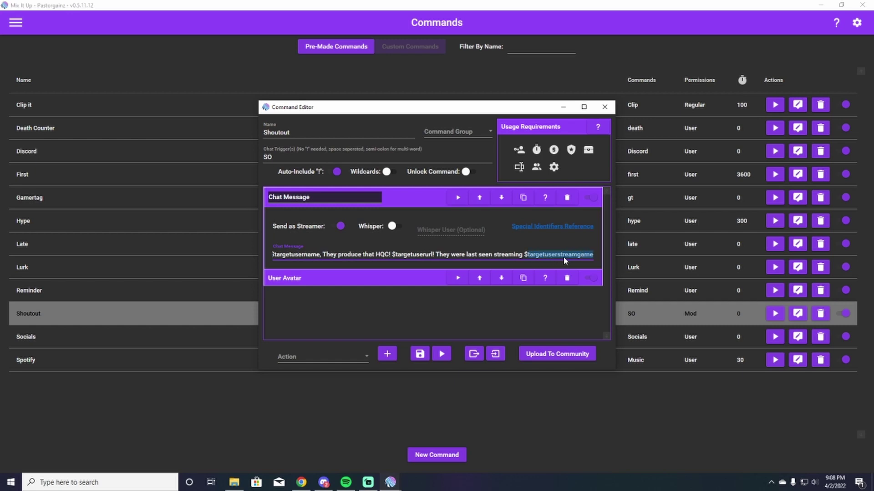
pyautogui.click(564, 256)
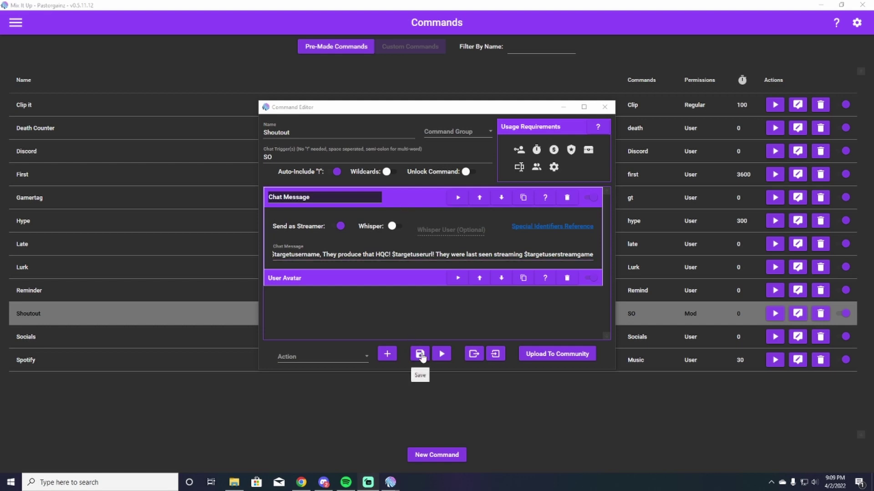
# Step: Save the Shoutout command and reopen it in the Command Editor
pyautogui.click(419, 355)
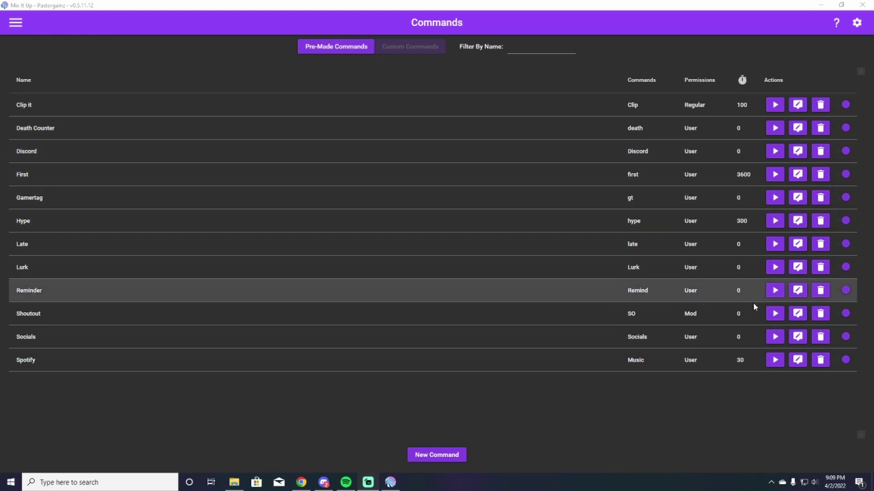
pyautogui.click(797, 313)
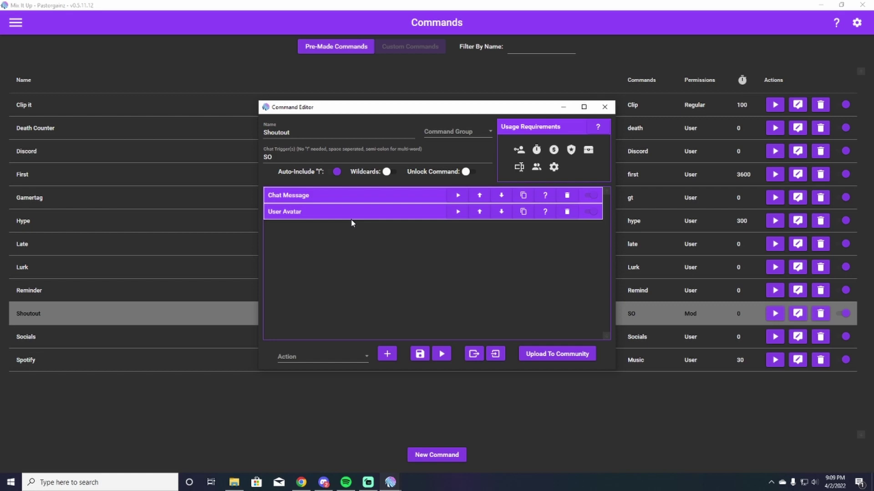
# Step: Expand the User Avatar action: $targetuseravatar image, 240×240, 5 seconds, Fade In/Fade Out Left
pyautogui.click(363, 358)
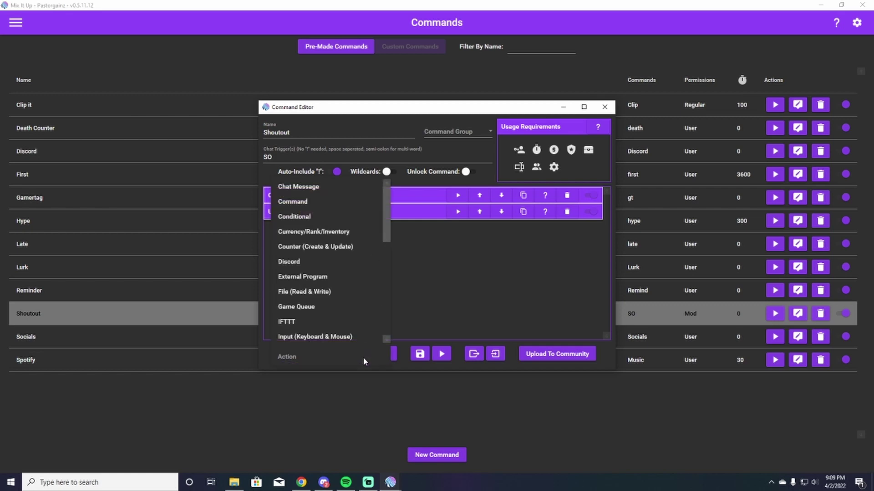
pyautogui.scroll(-5, 364, 339)
pyautogui.scroll(4, 362, 333)
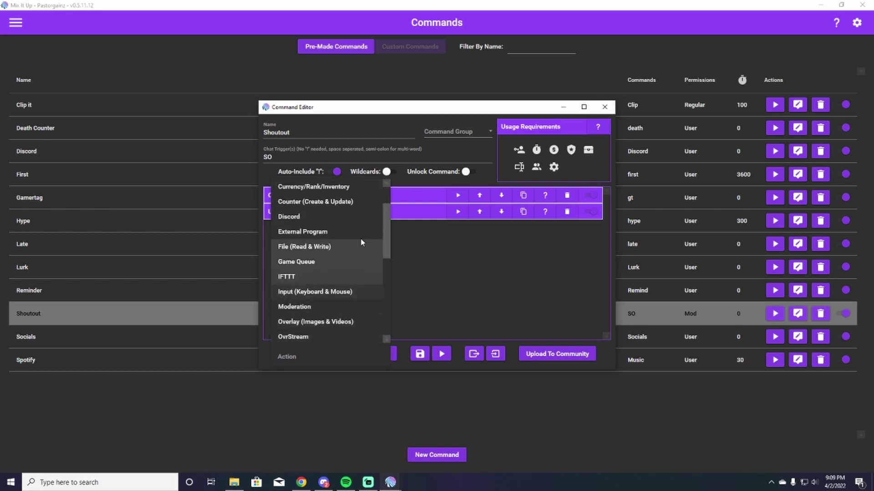
pyautogui.scroll(-5, 355, 296)
pyautogui.scroll(4, 343, 287)
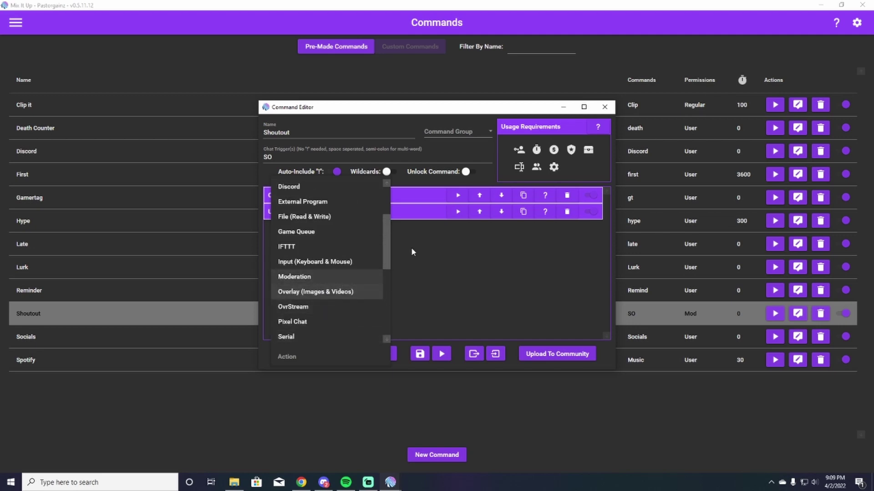
pyautogui.click(406, 221)
pyautogui.click(407, 217)
pyautogui.scroll(-1, 424, 276)
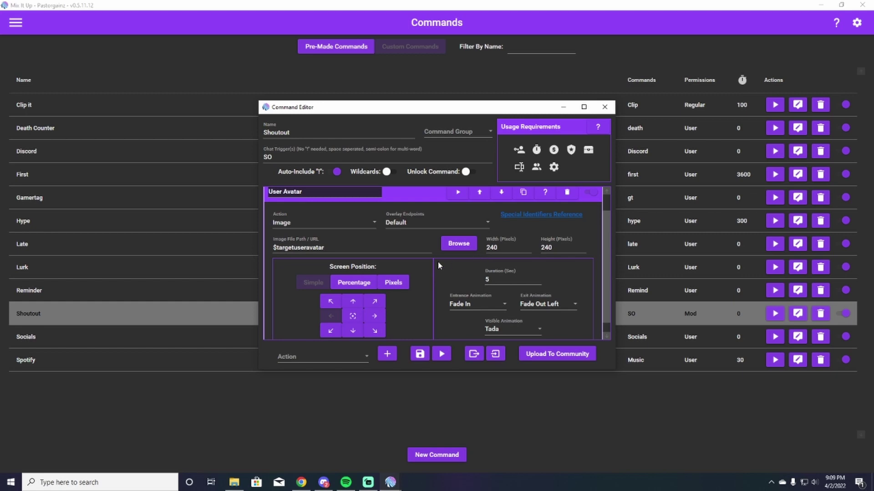
pyautogui.scroll(1, 438, 260)
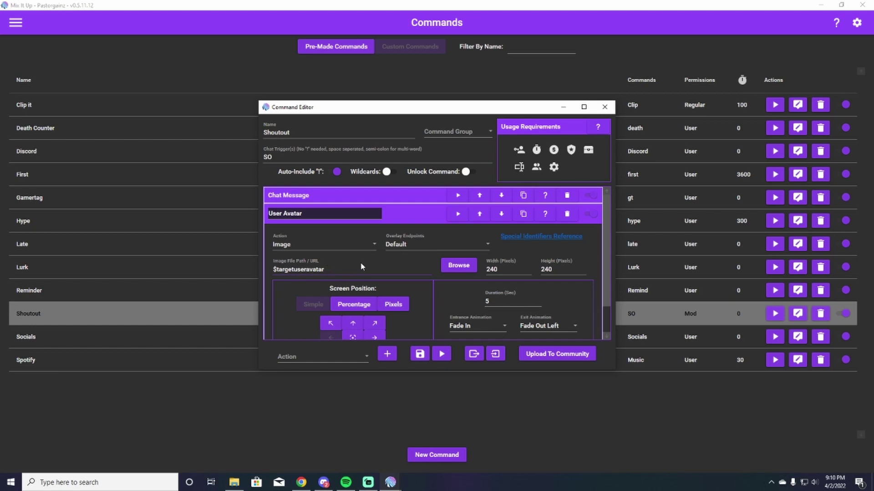
pyautogui.scroll(-1, 398, 282)
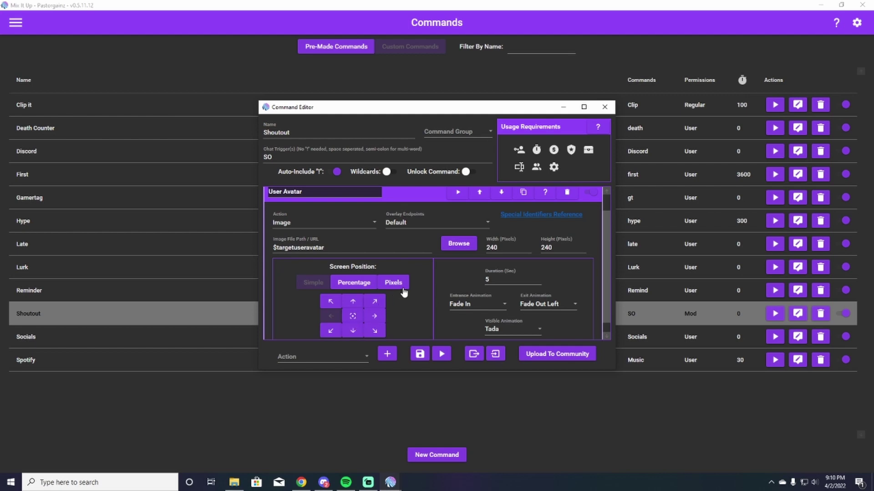
pyautogui.scroll(-1, 422, 289)
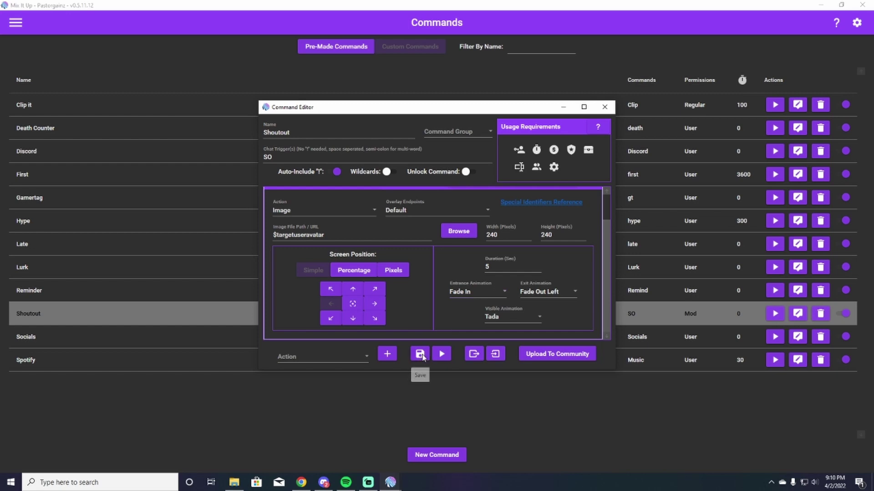
# Step: Save the Shoutout command and switch back to the Chat page
pyautogui.click(421, 354)
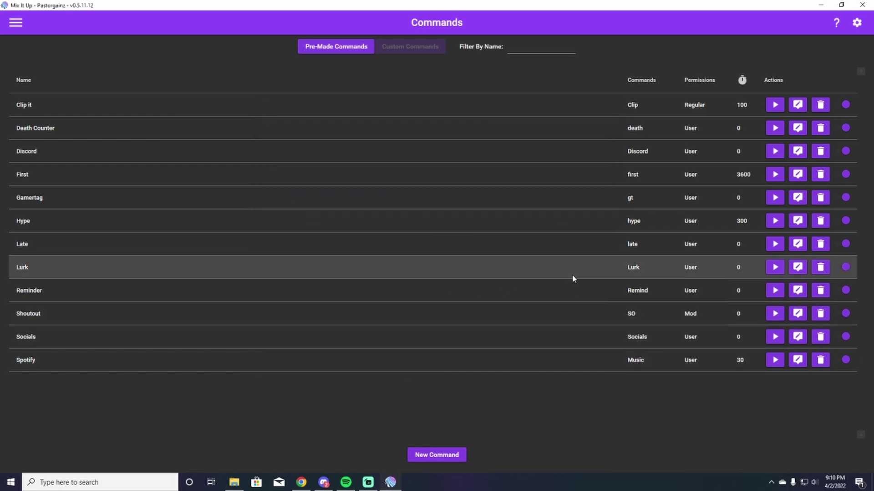
pyautogui.hotkey('alt', 'Tab')
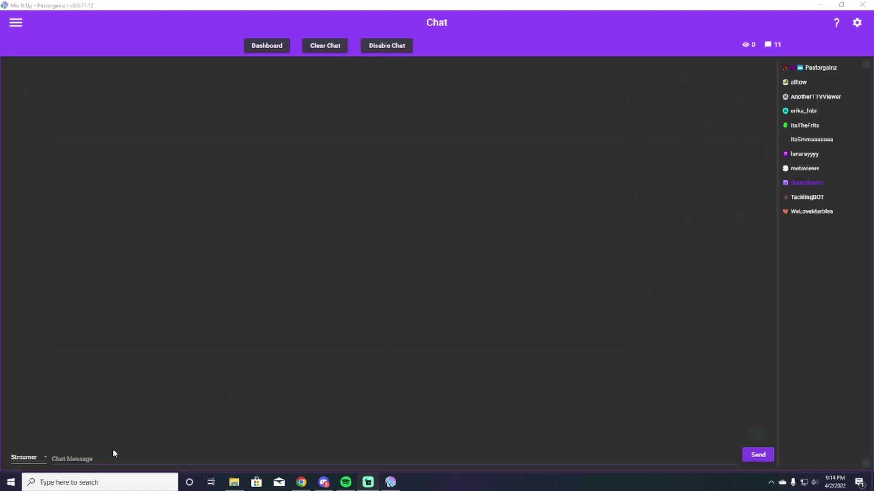
# Step: Send a !so shoutout in chat targeting another streamer's username
pyautogui.click(77, 457)
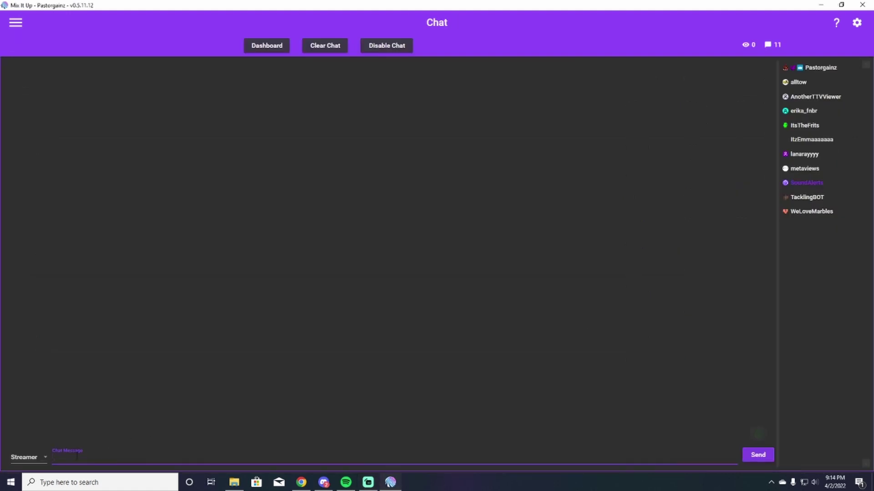
pyautogui.write('!so The dail')
pyautogui.press('BackSpace')
pyautogui.press('BackSpace')
pyautogui.press('BackSpace')
pyautogui.press('BackSpace')
pyautogui.press('BackSpace')
pyautogui.write('dailydad')
pyautogui.press('Return')
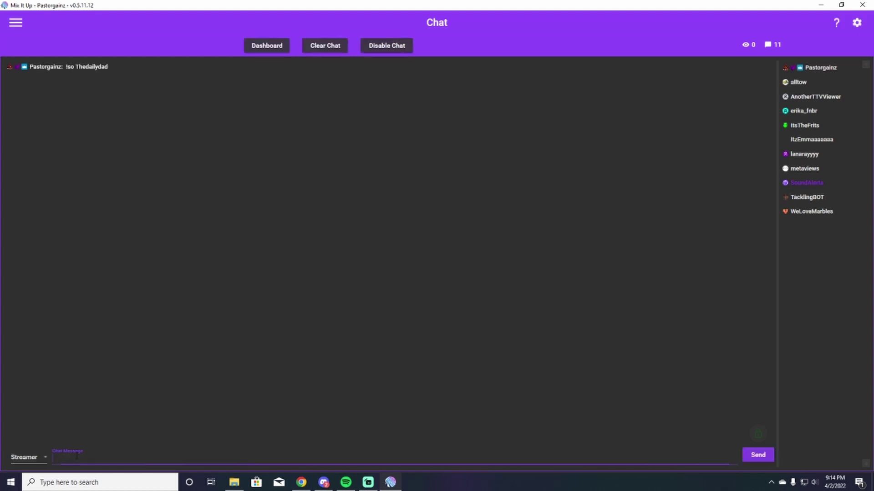